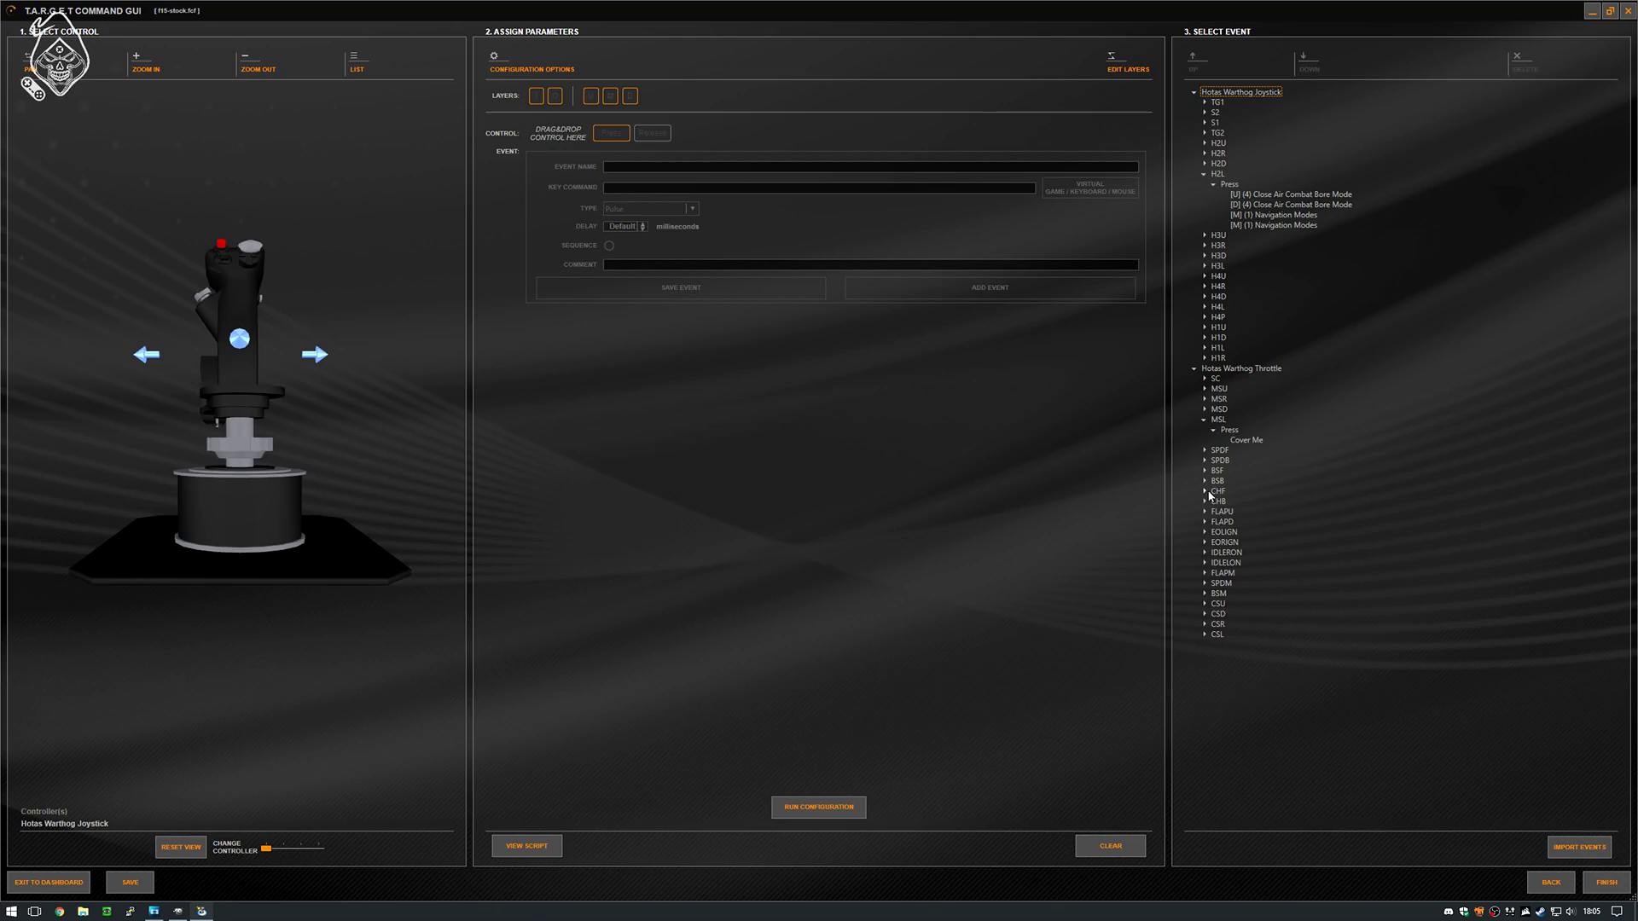
Step: Check the CHF Press assignment, then back out twice and choose Exit to Dashboard
left_click(1204, 491)
left_click(1213, 503)
left_click(1556, 890)
left_click(1557, 890)
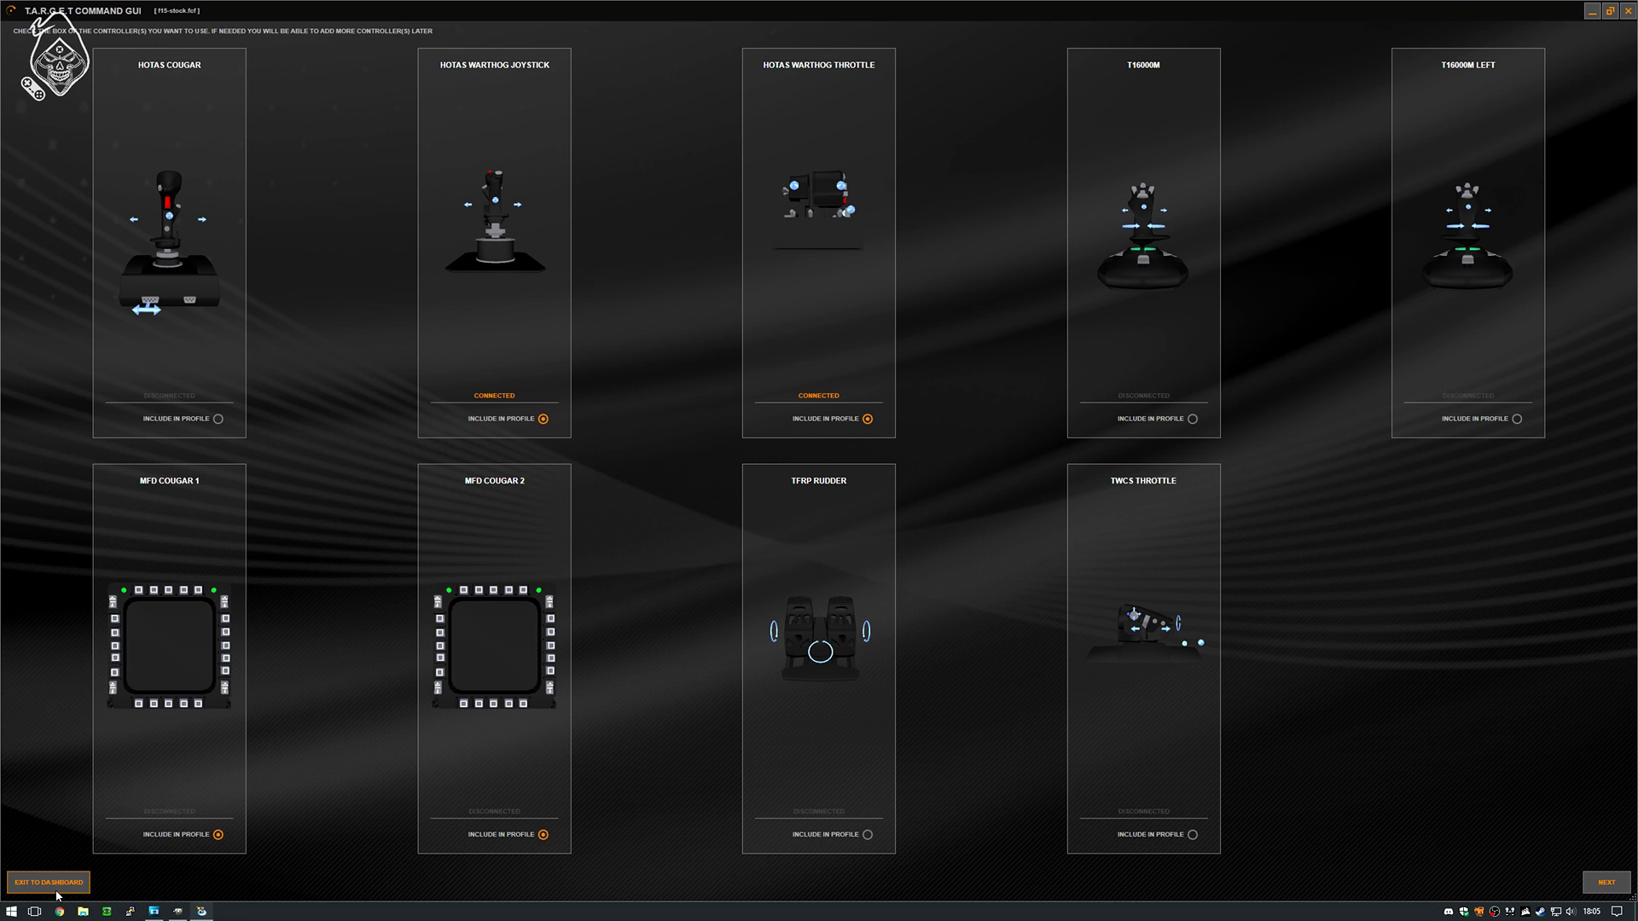
left_click(49, 883)
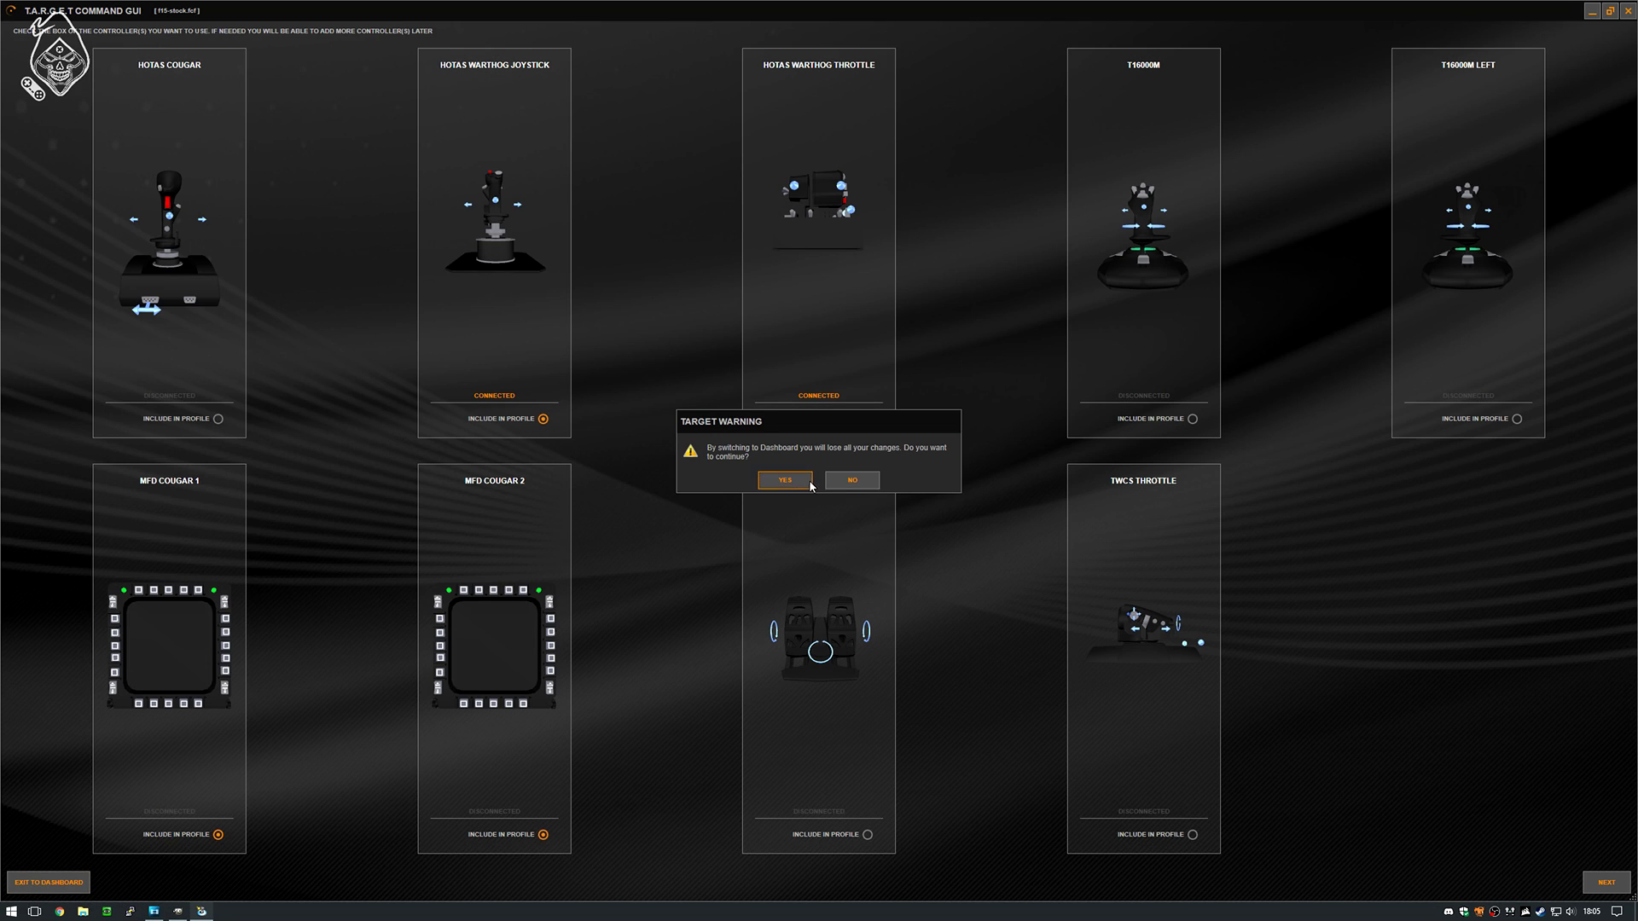
Step: Confirm the warning with YES to discard the unsaved T.A.R.G.E.T. profile changes
left_click(808, 487)
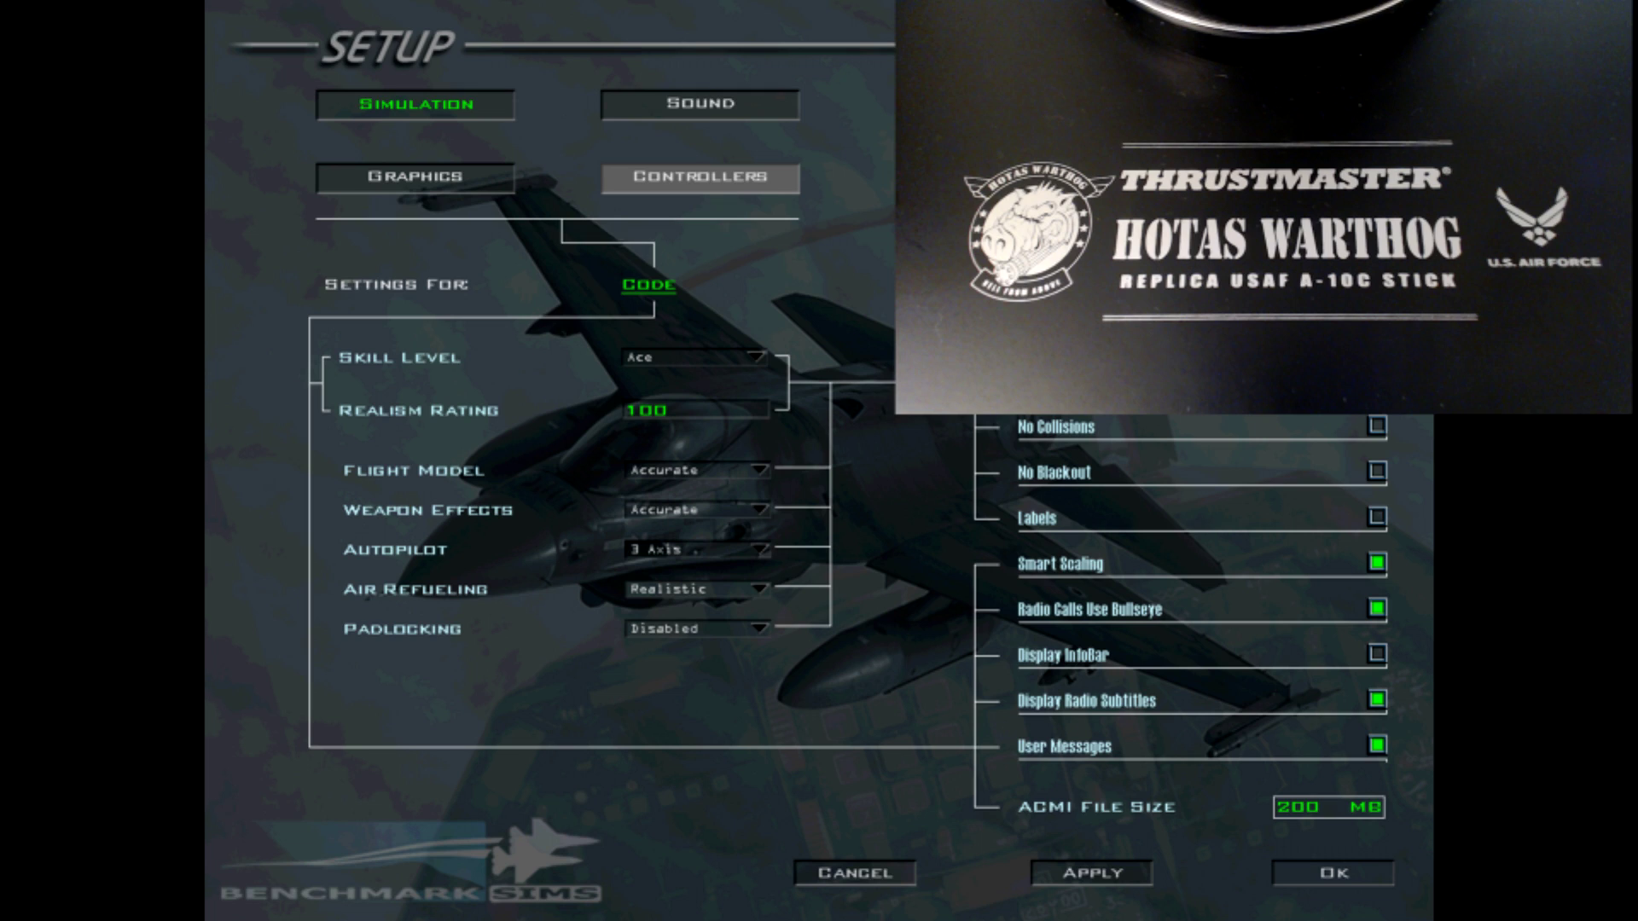
Step: Open the Controllers page in Falcon BMS Setup to see the Warthog key assignments
left_click(775, 181)
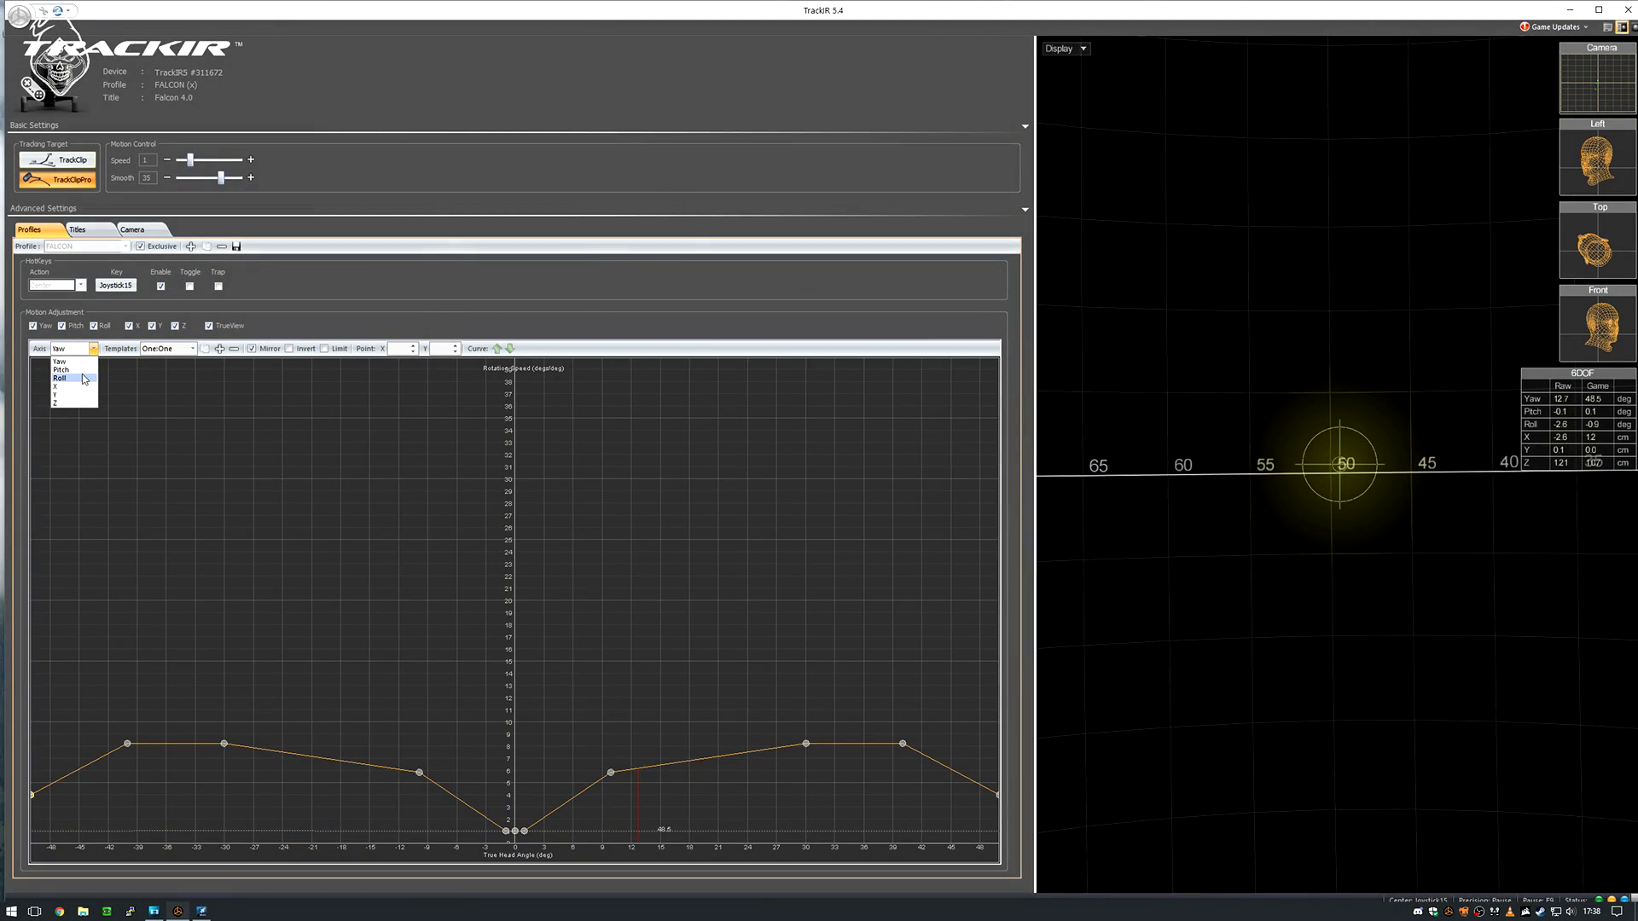
Step: Step through the Pitch, Roll, X, Y and Z response curves of the FALCON profile
left_click(85, 371)
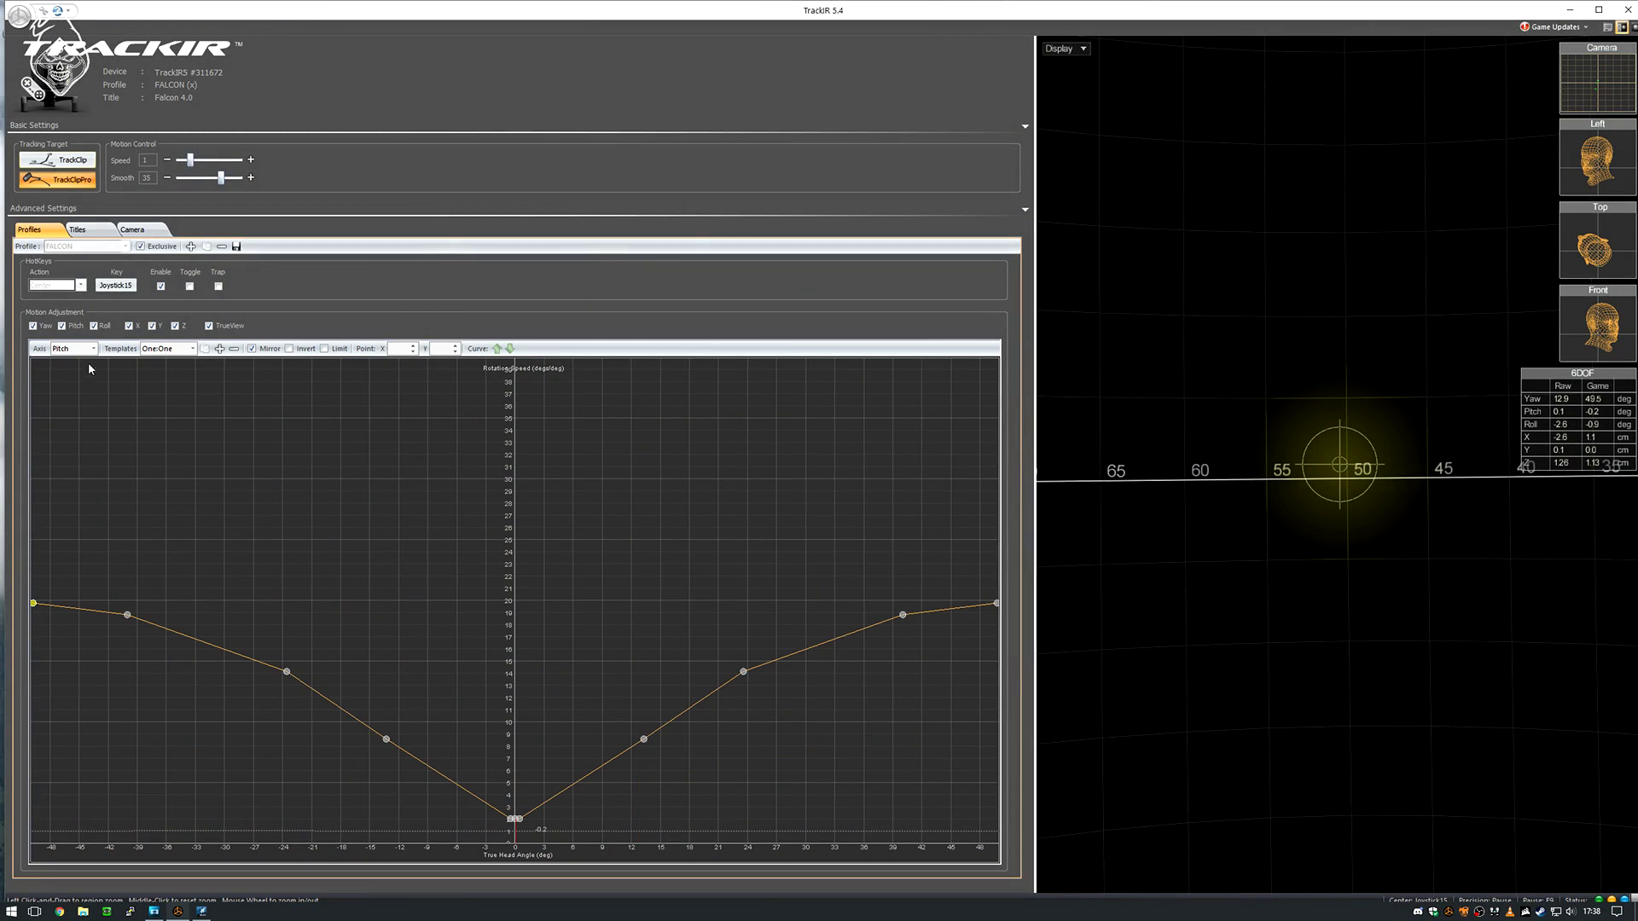
left_click(93, 349)
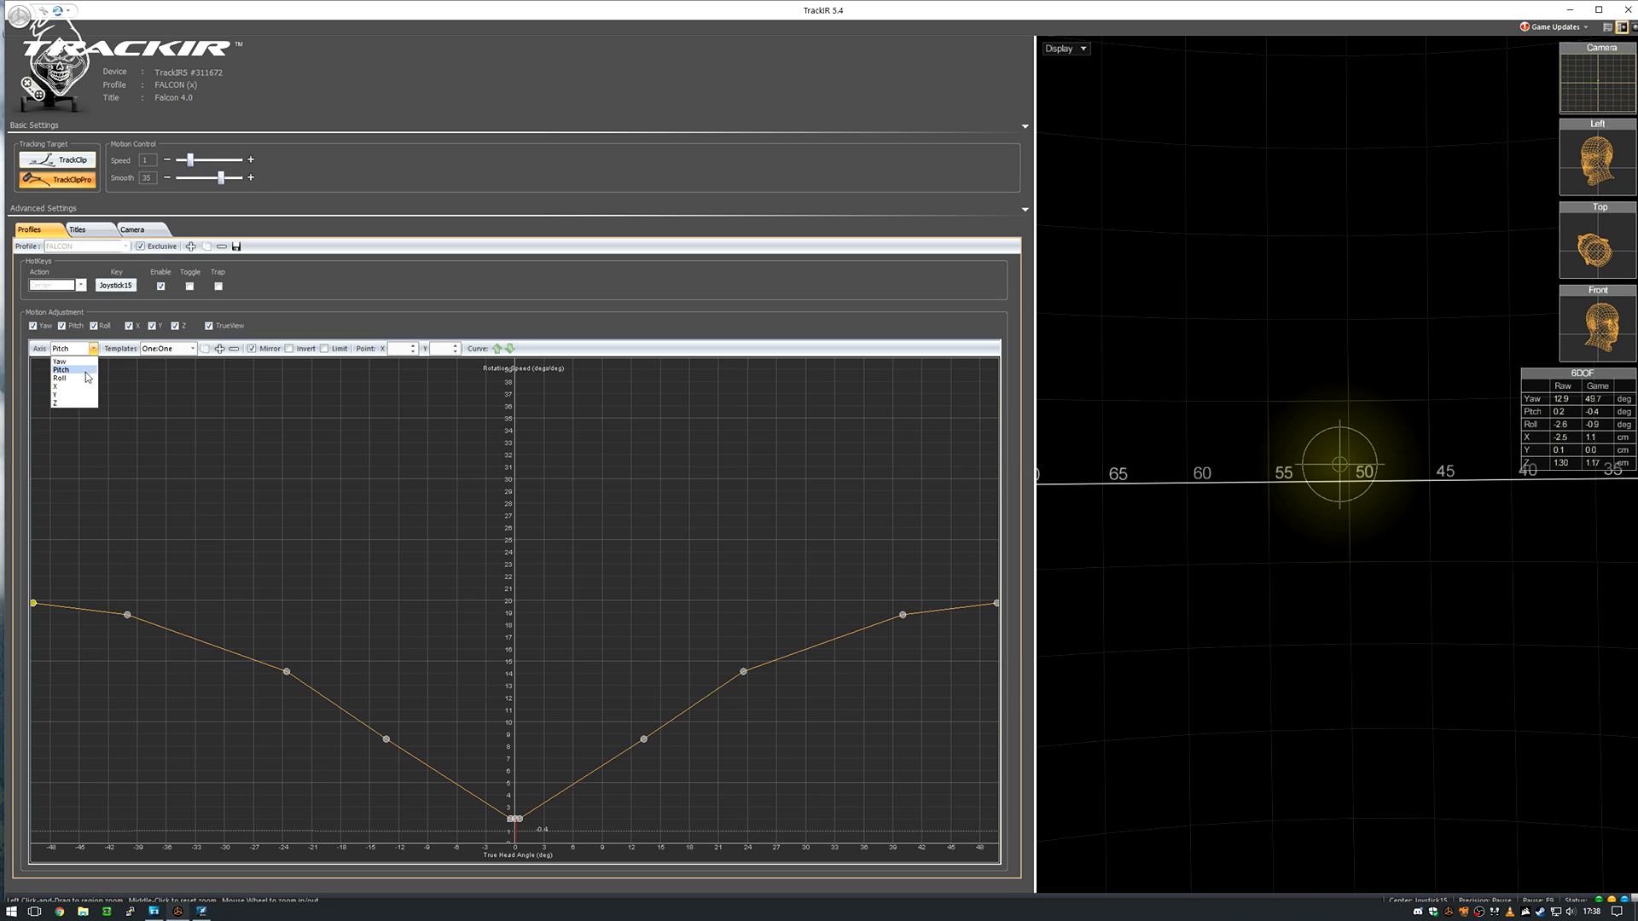
left_click(85, 378)
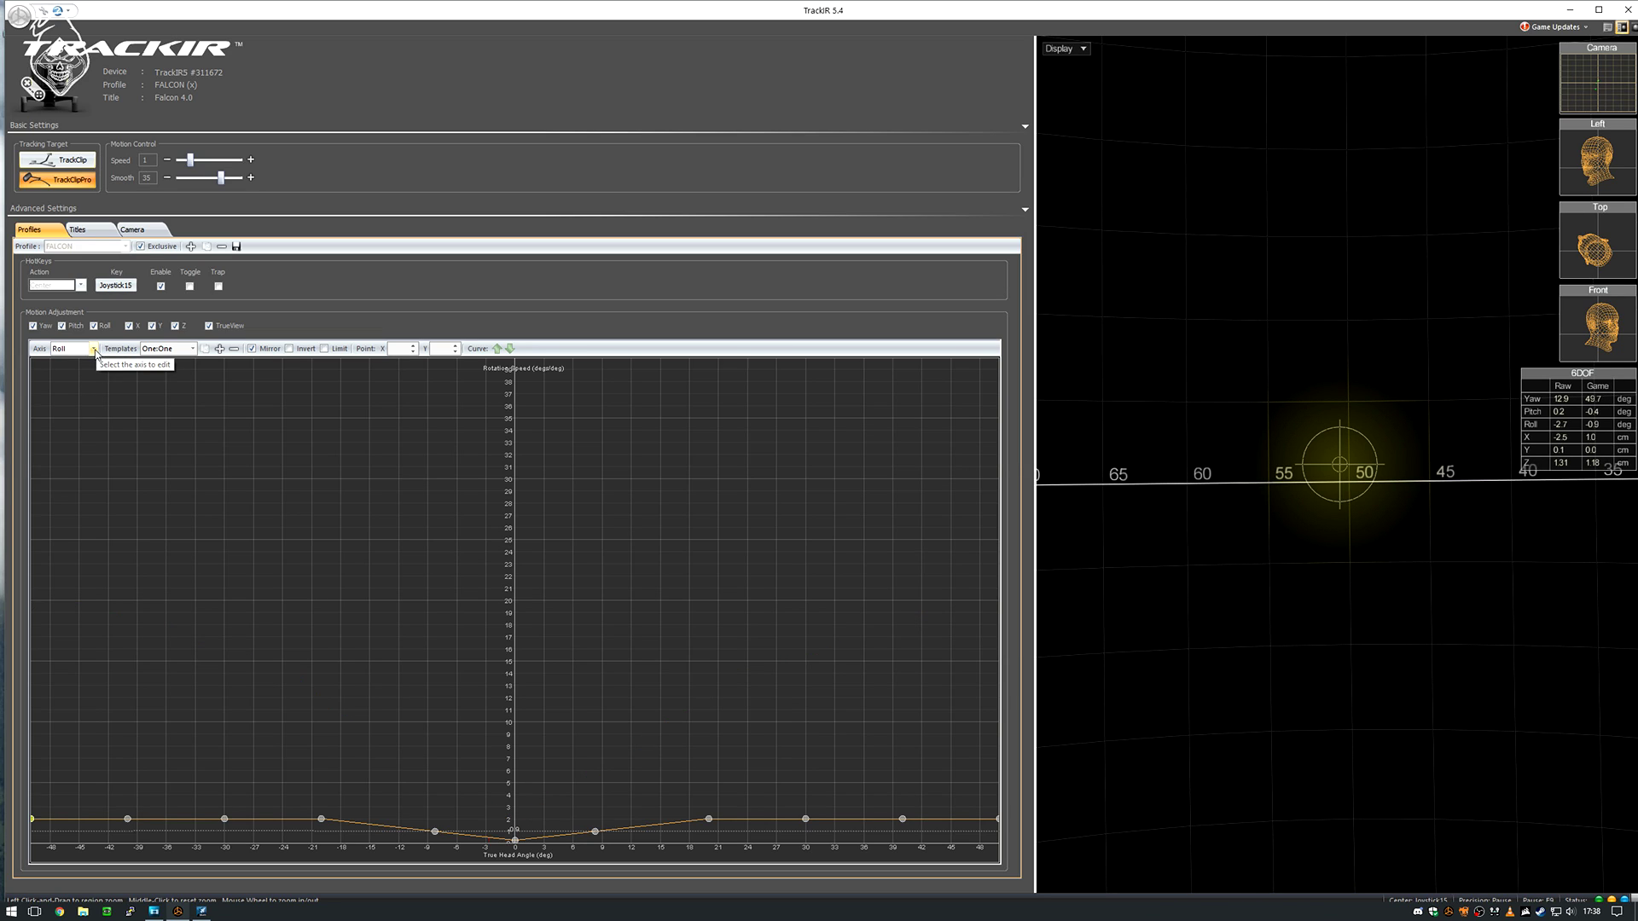
left_click(95, 350)
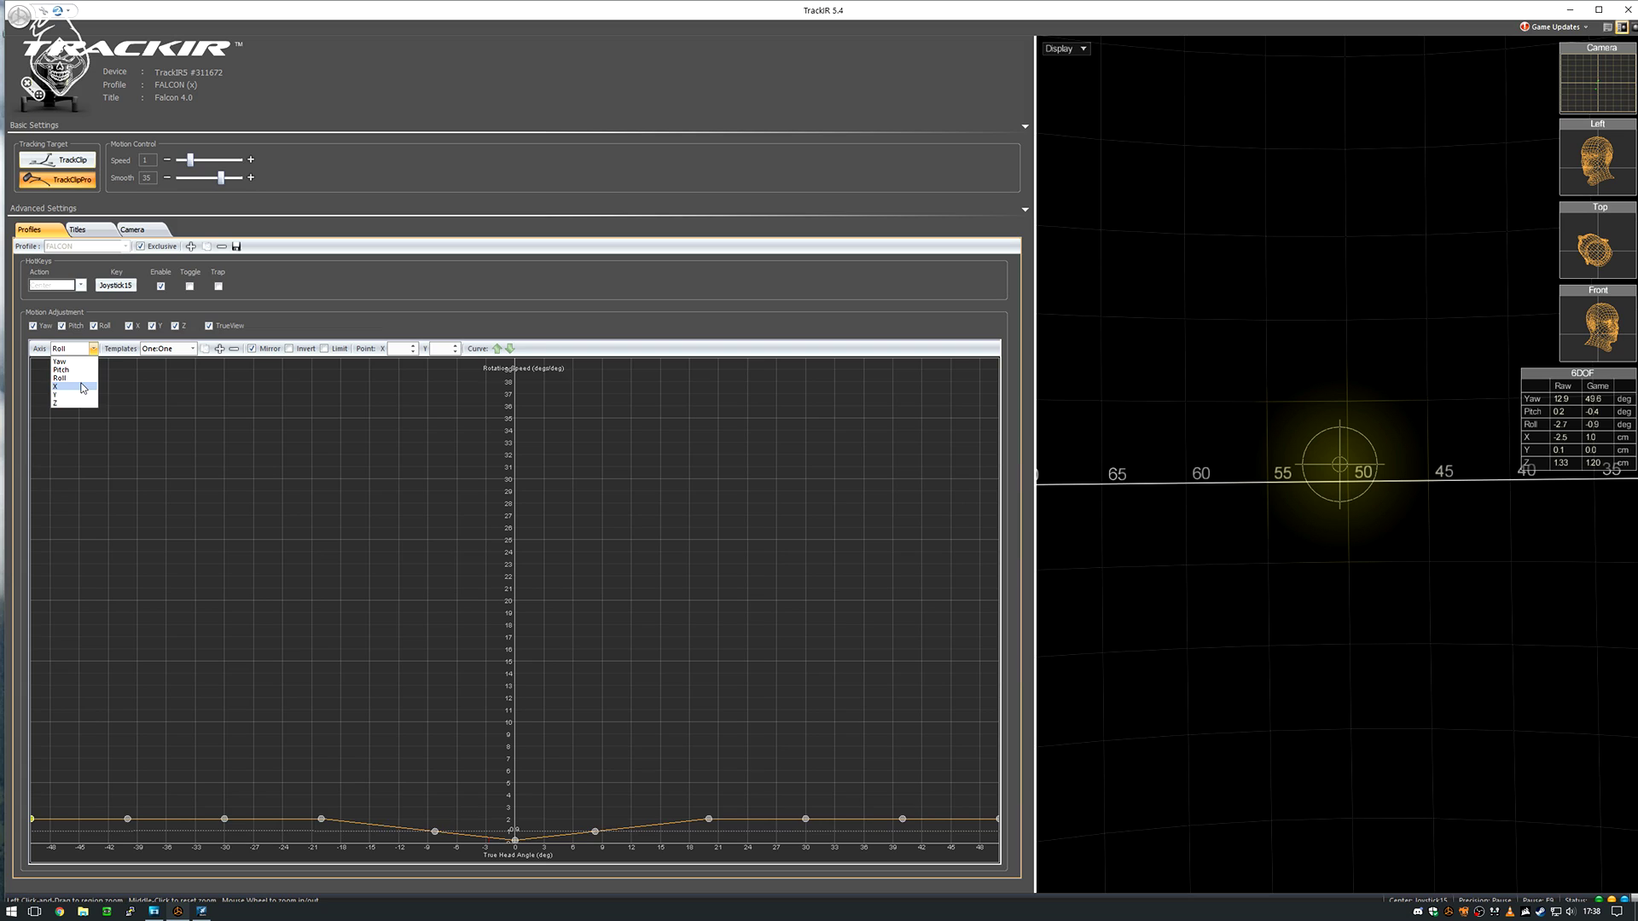
left_click(83, 388)
left_click(94, 350)
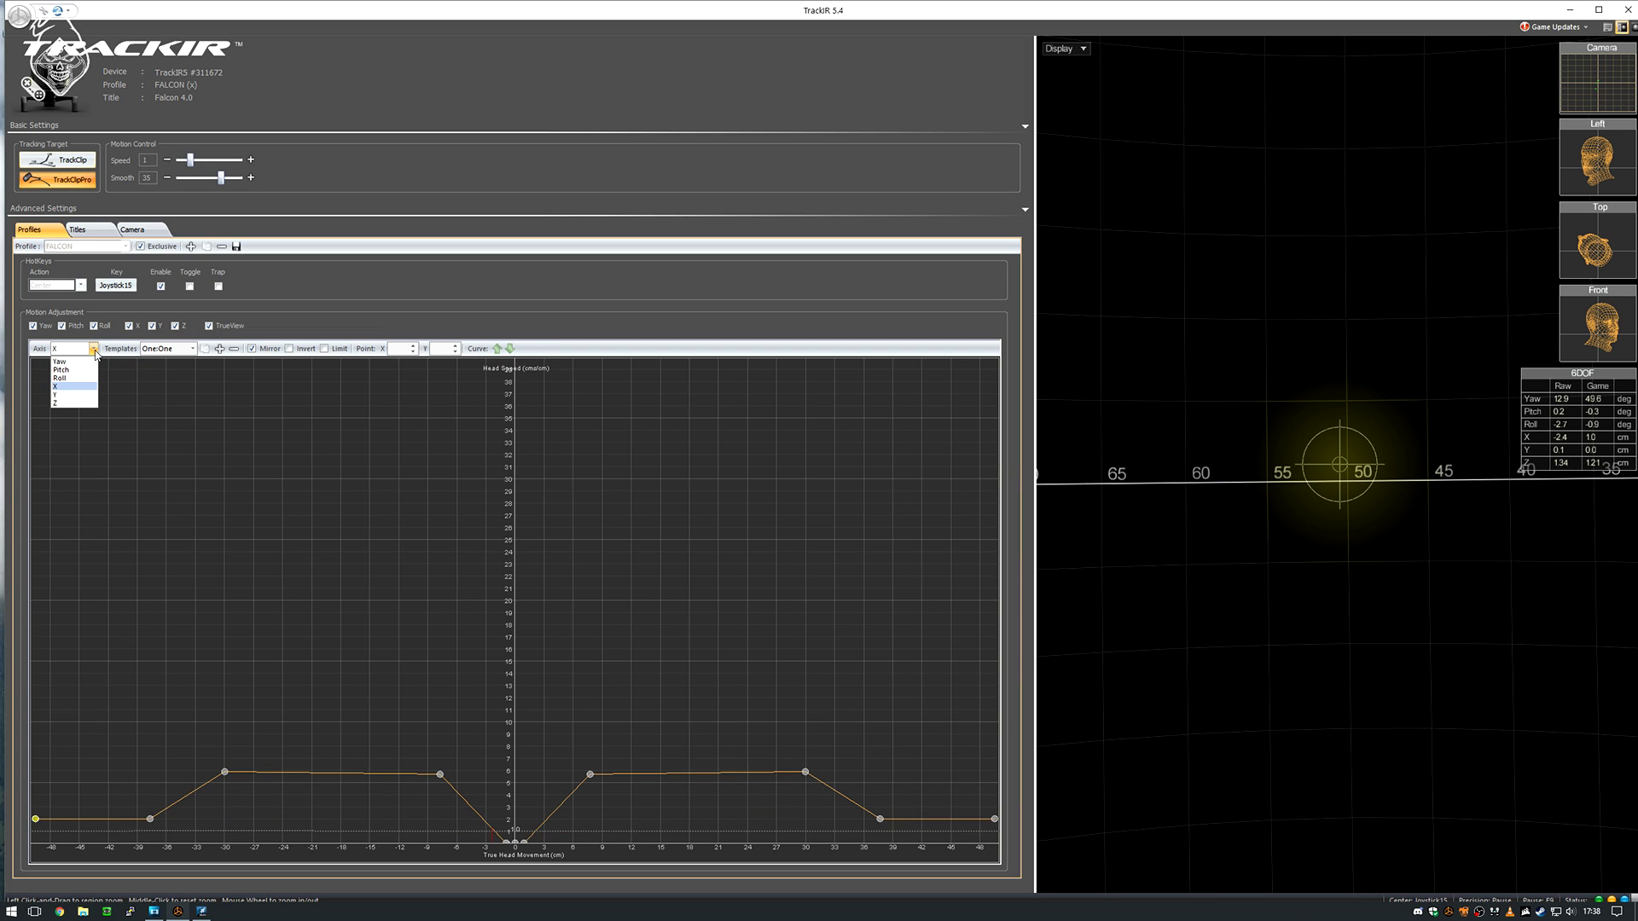
left_click(81, 395)
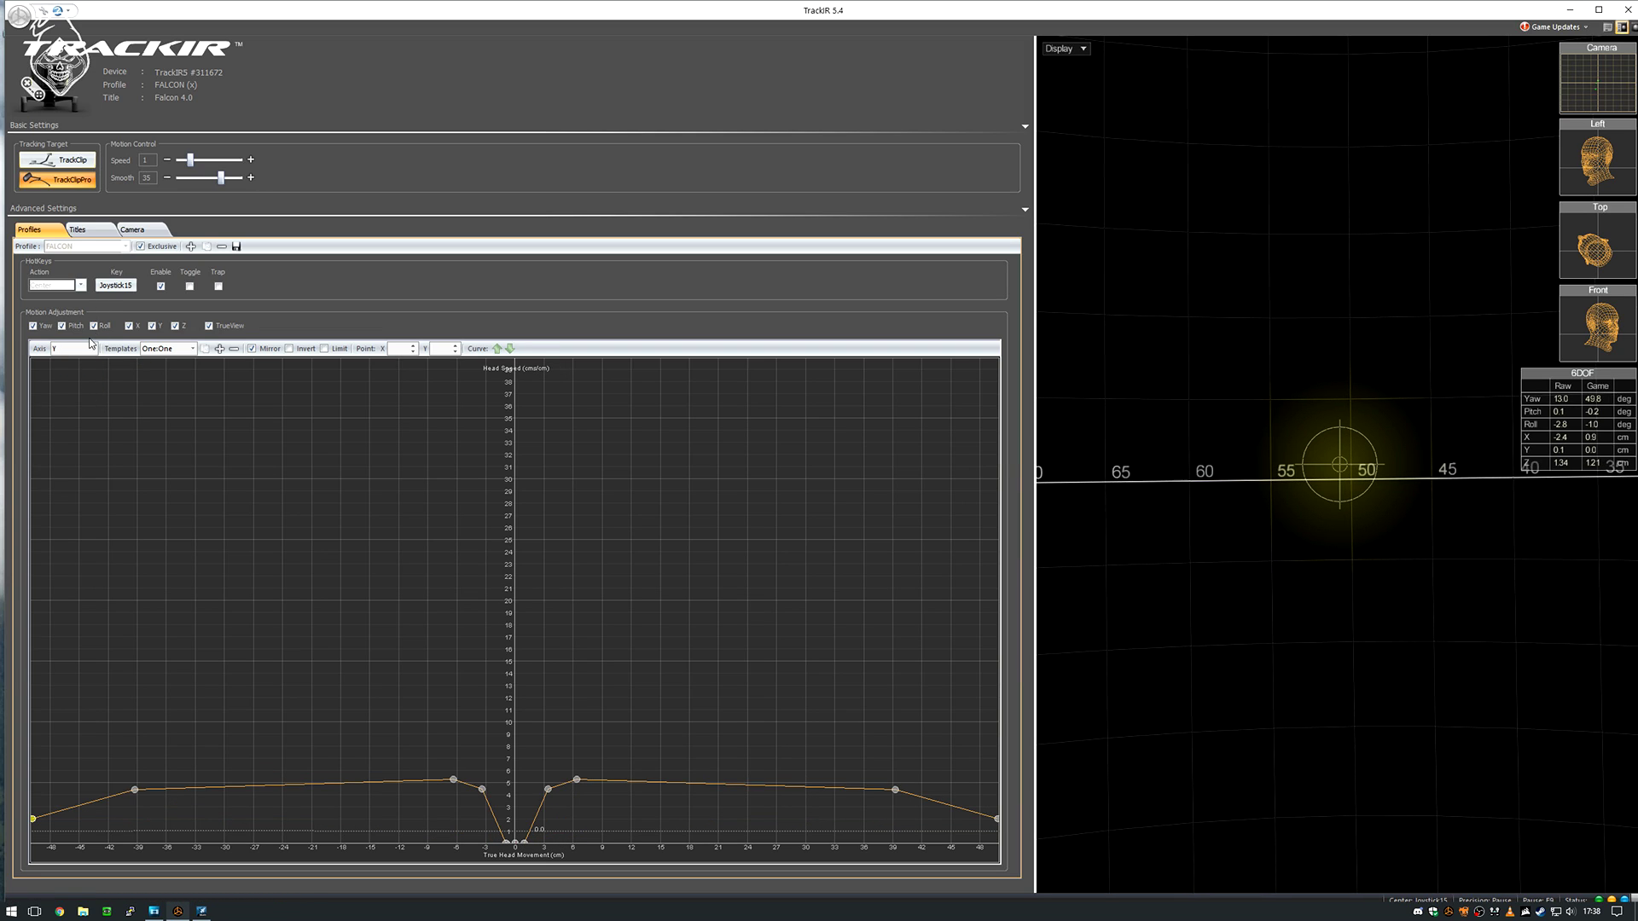
left_click(92, 346)
left_click(72, 409)
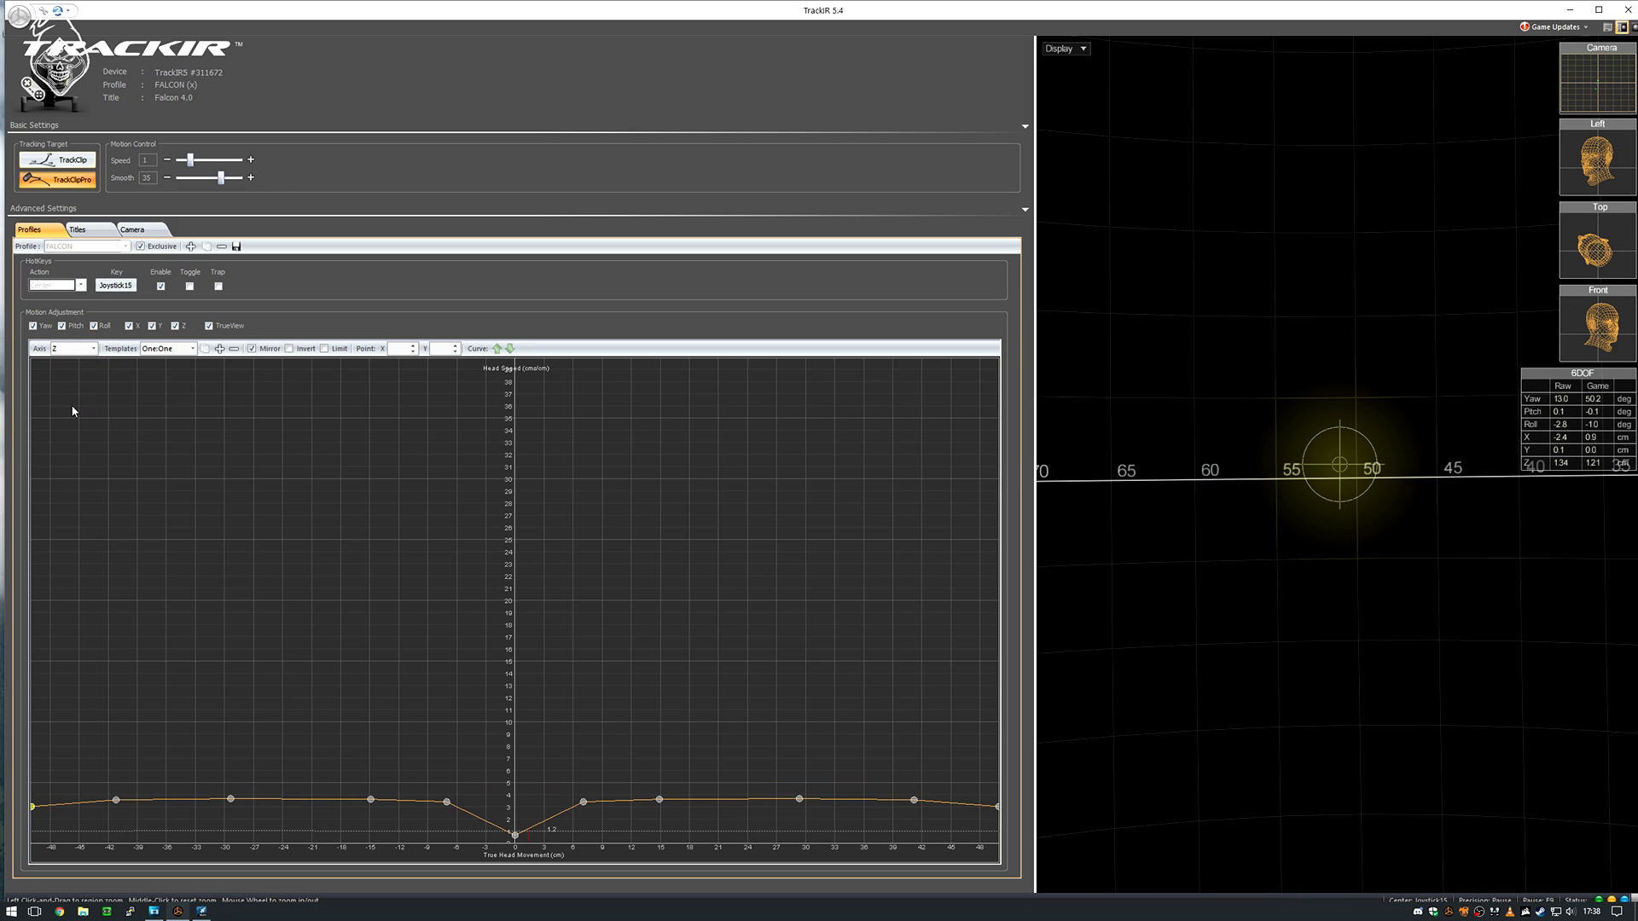
Step: Cycle through all six axes again, from Yaw through Pitch, Roll, X and Y, ending on Z
left_click(92, 348)
left_click(86, 363)
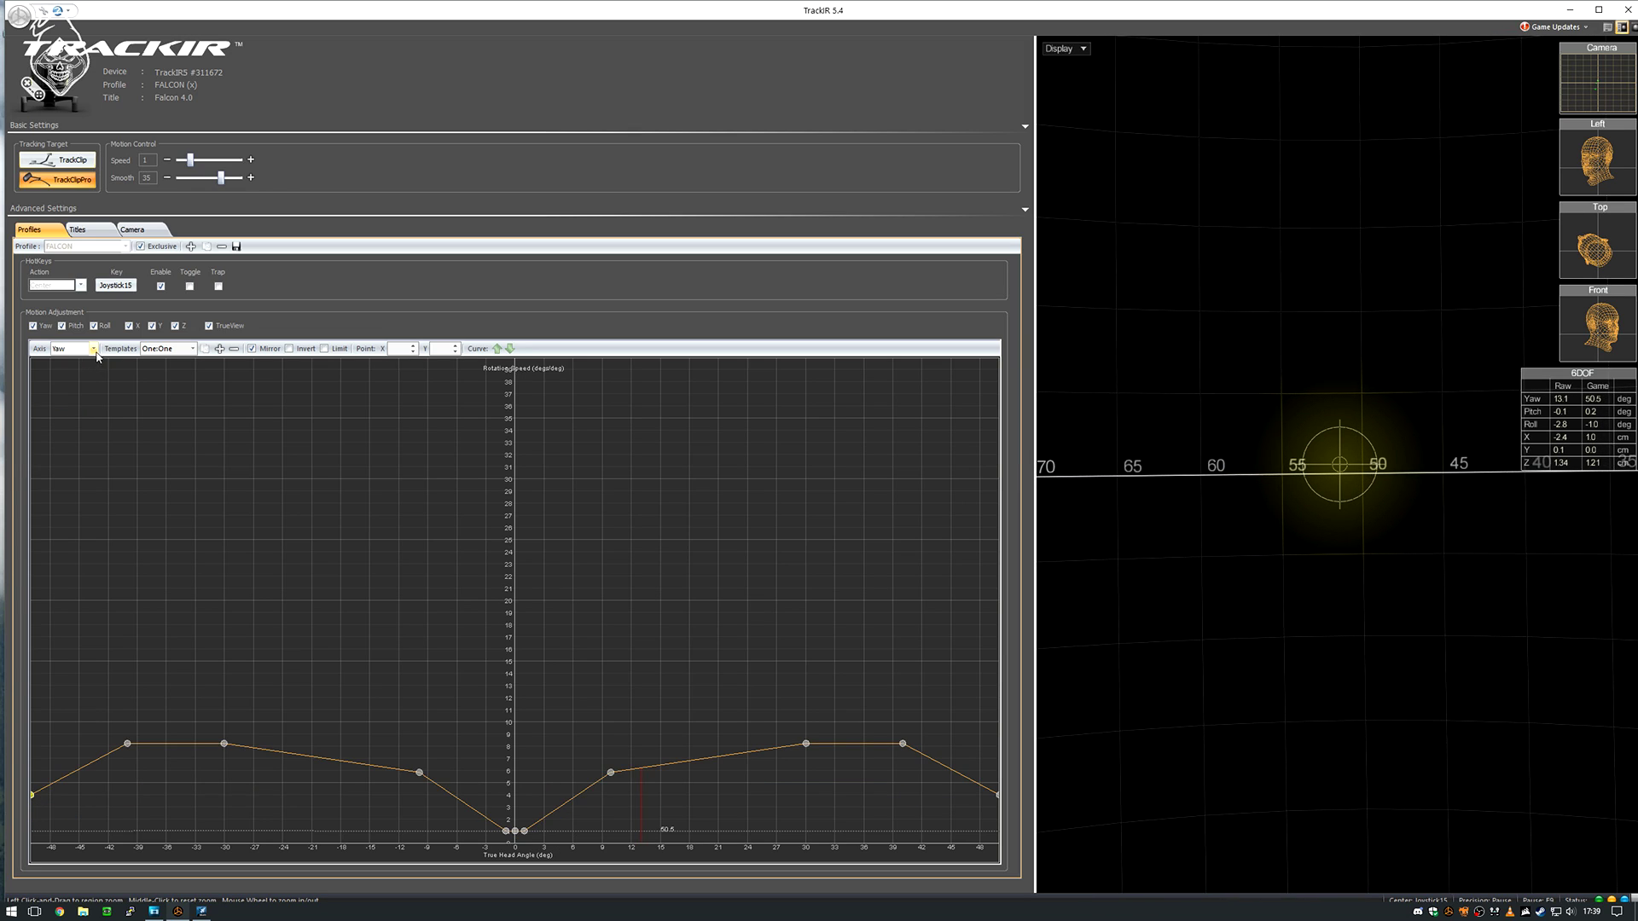
left_click(93, 349)
left_click(90, 372)
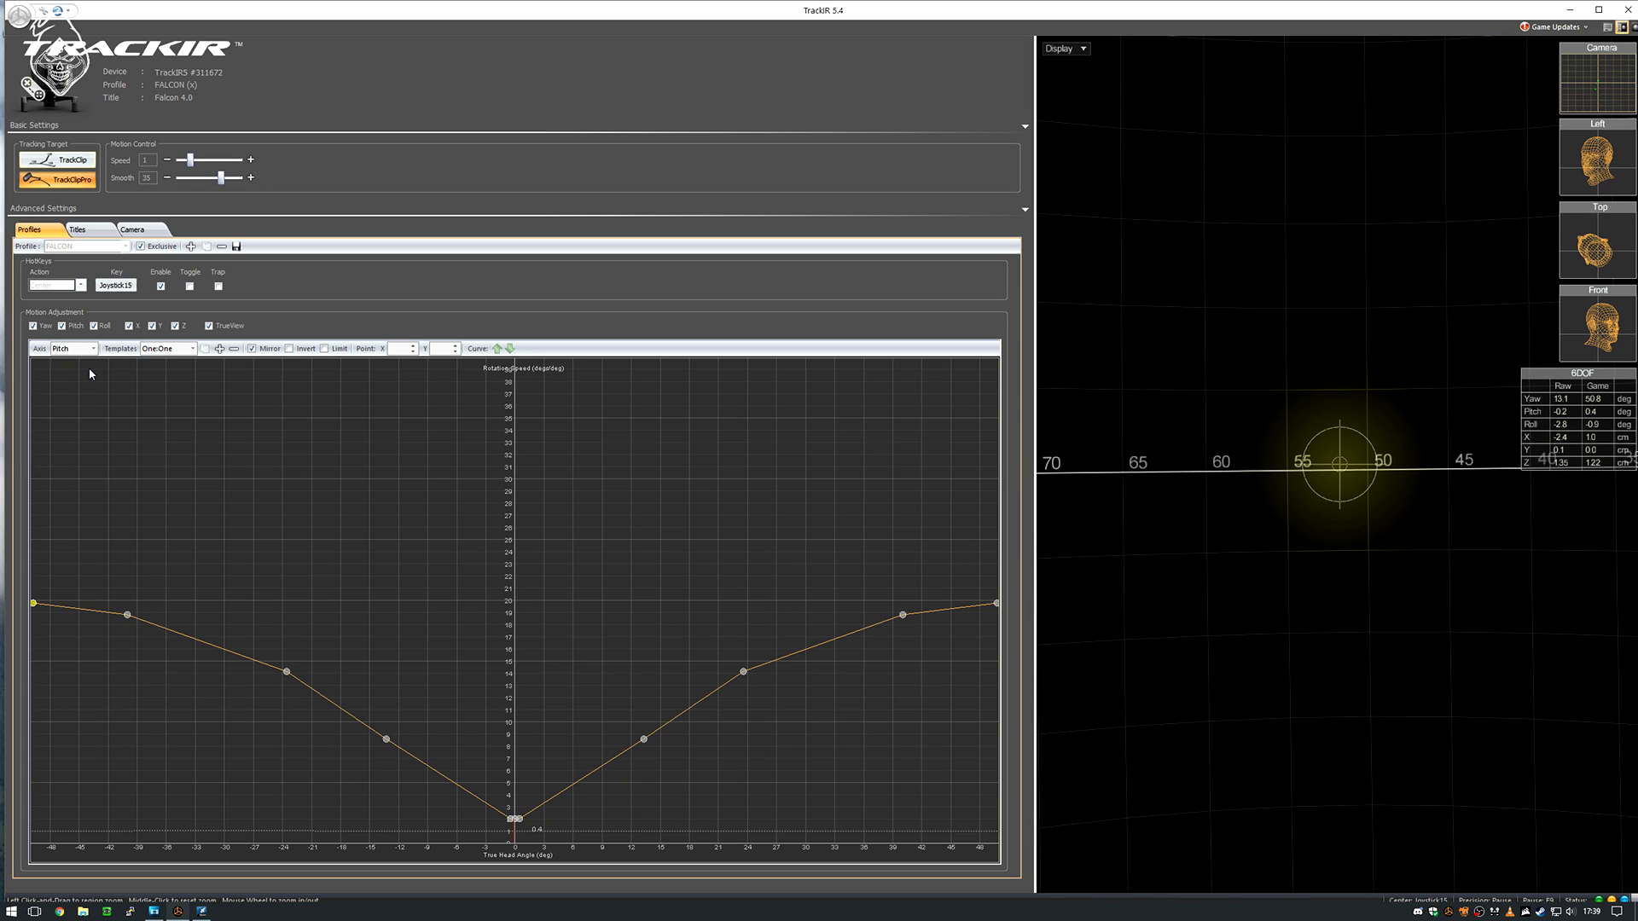
left_click(93, 349)
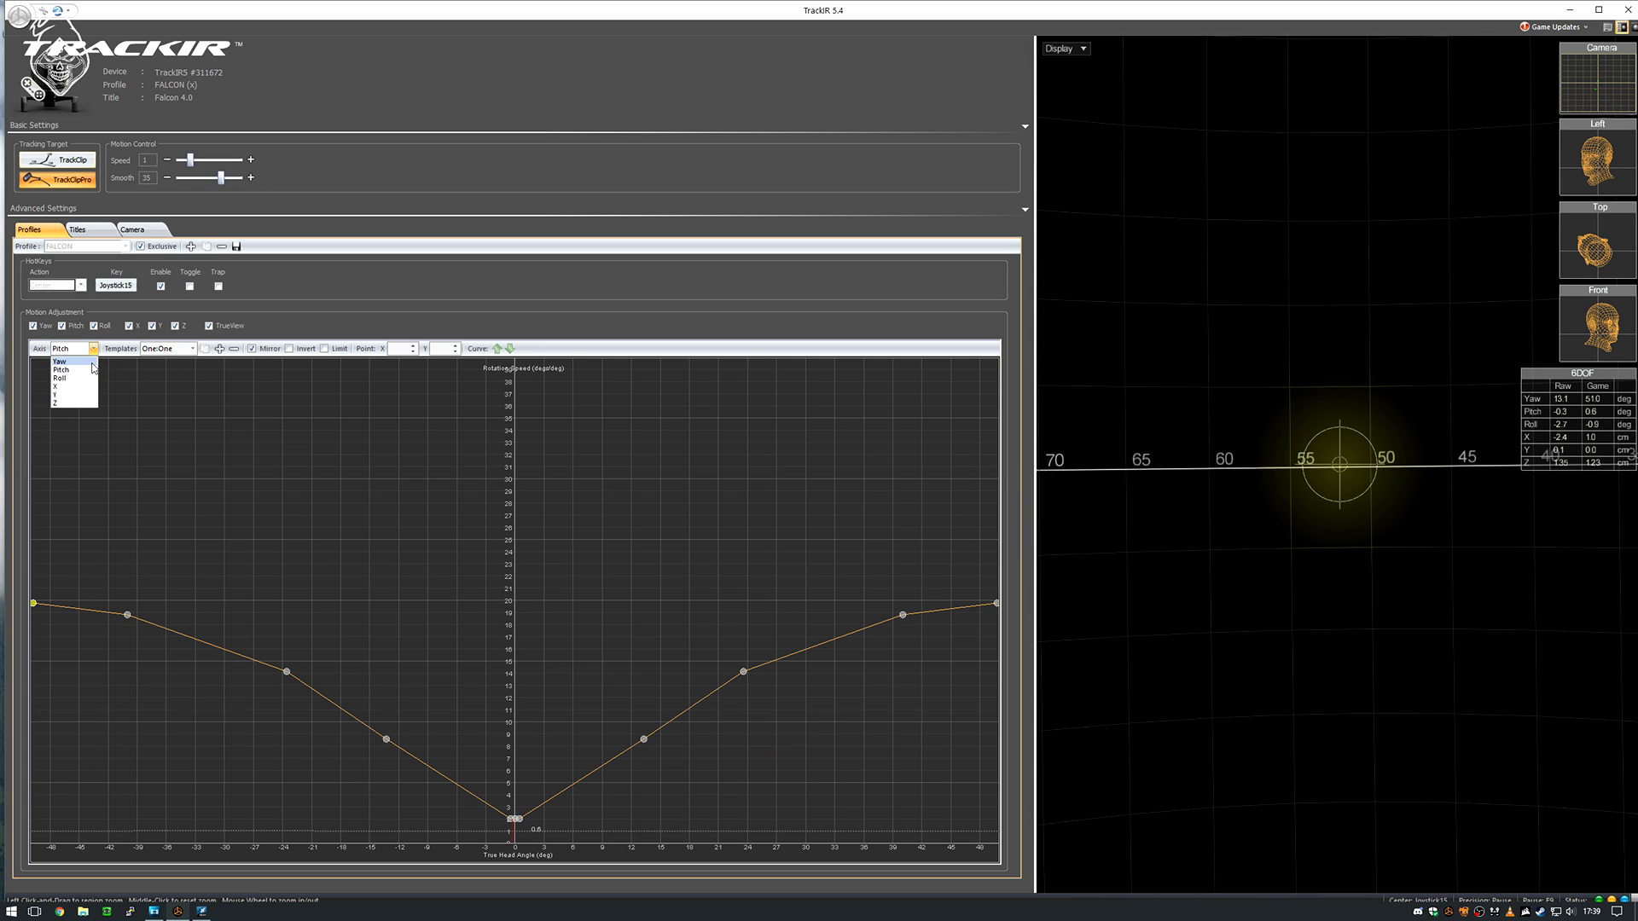
left_click(88, 379)
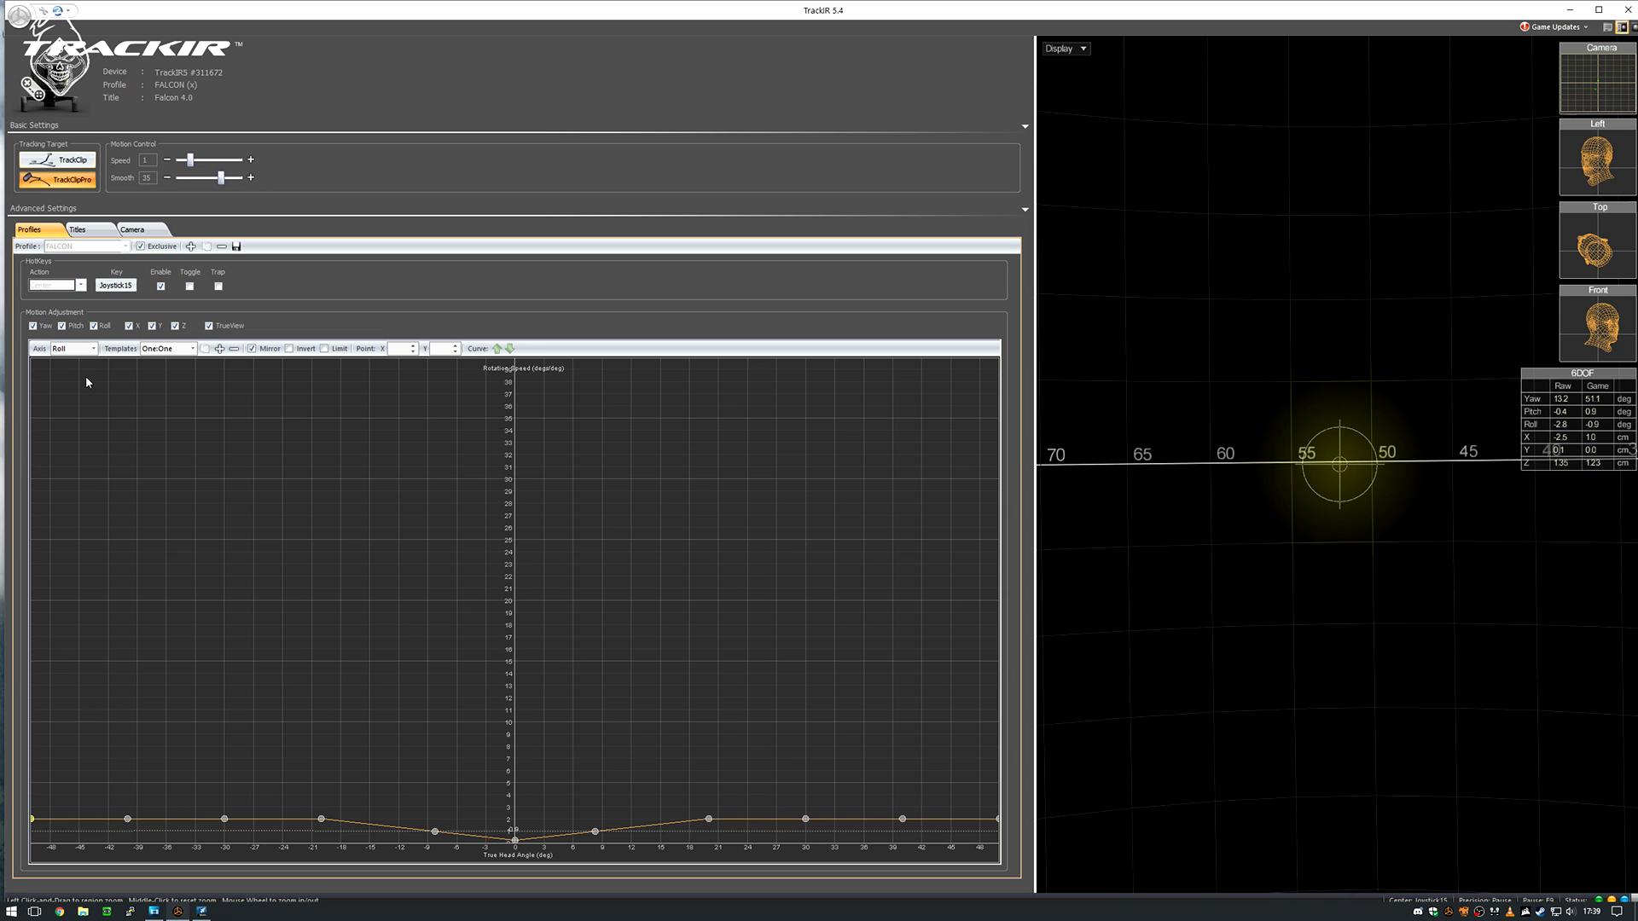
left_click(93, 349)
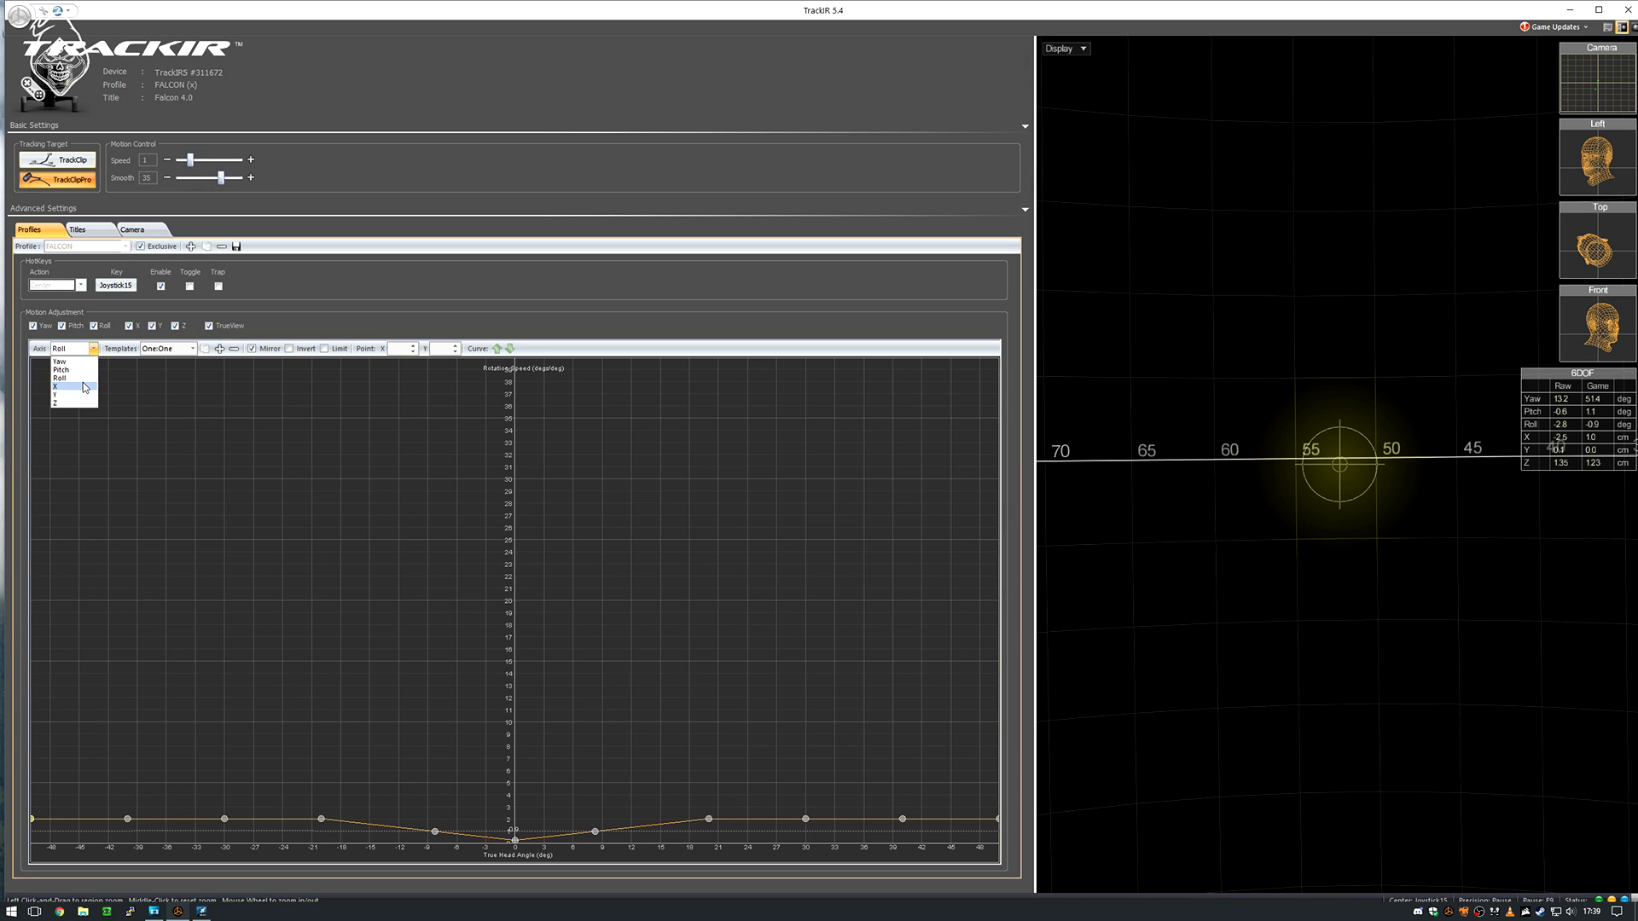
left_click(86, 388)
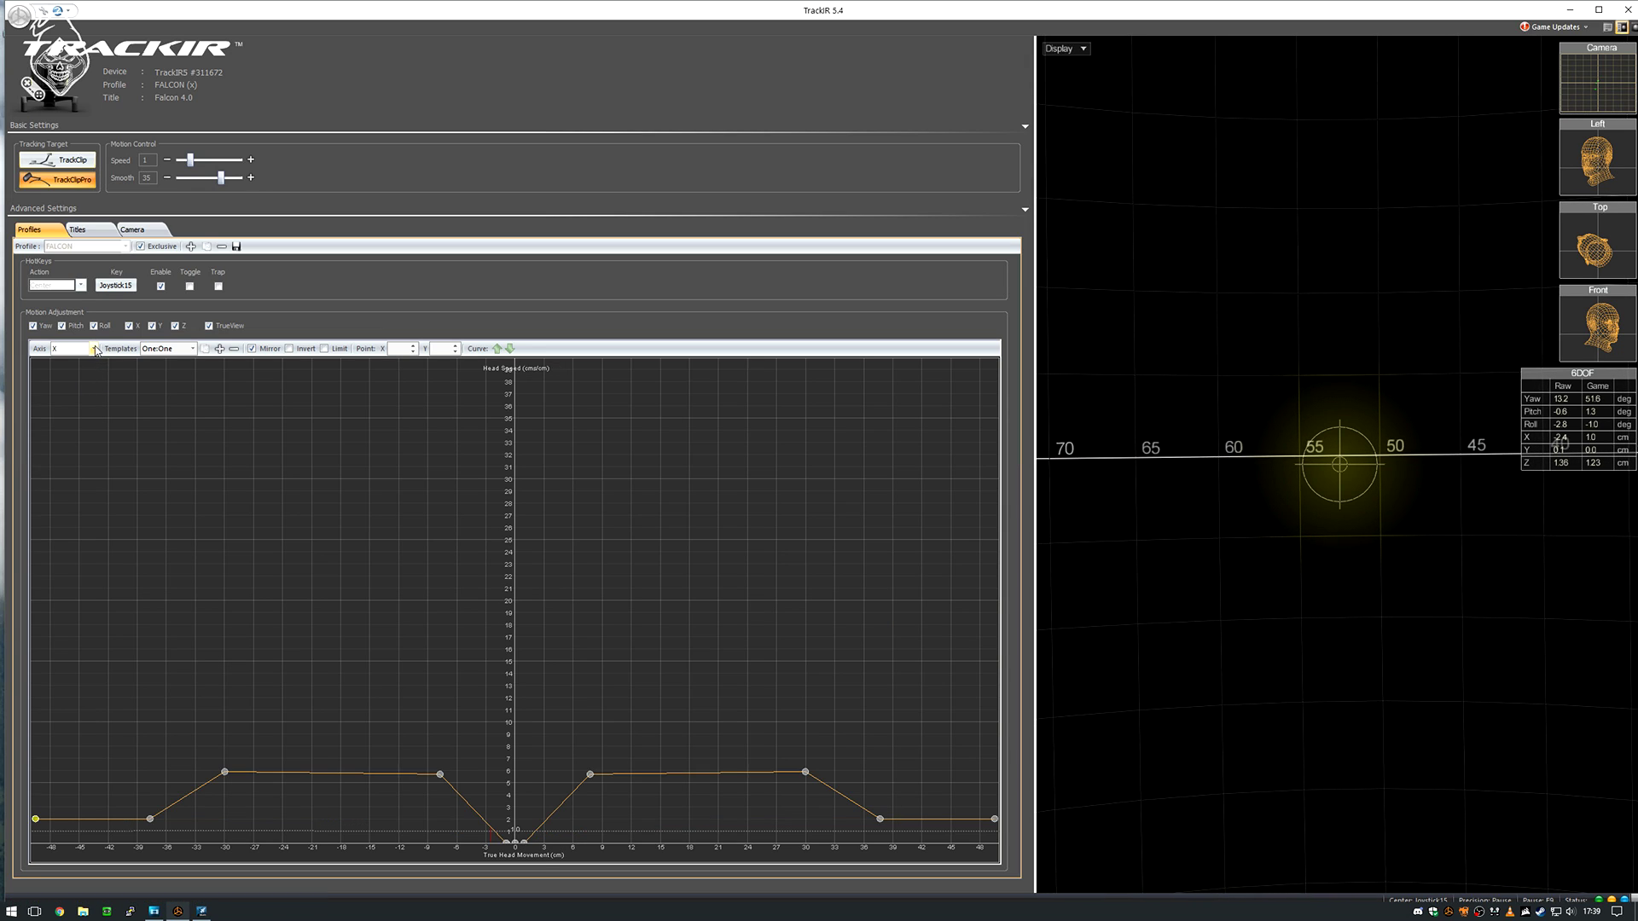
left_click(95, 349)
left_click(79, 398)
left_click(95, 351)
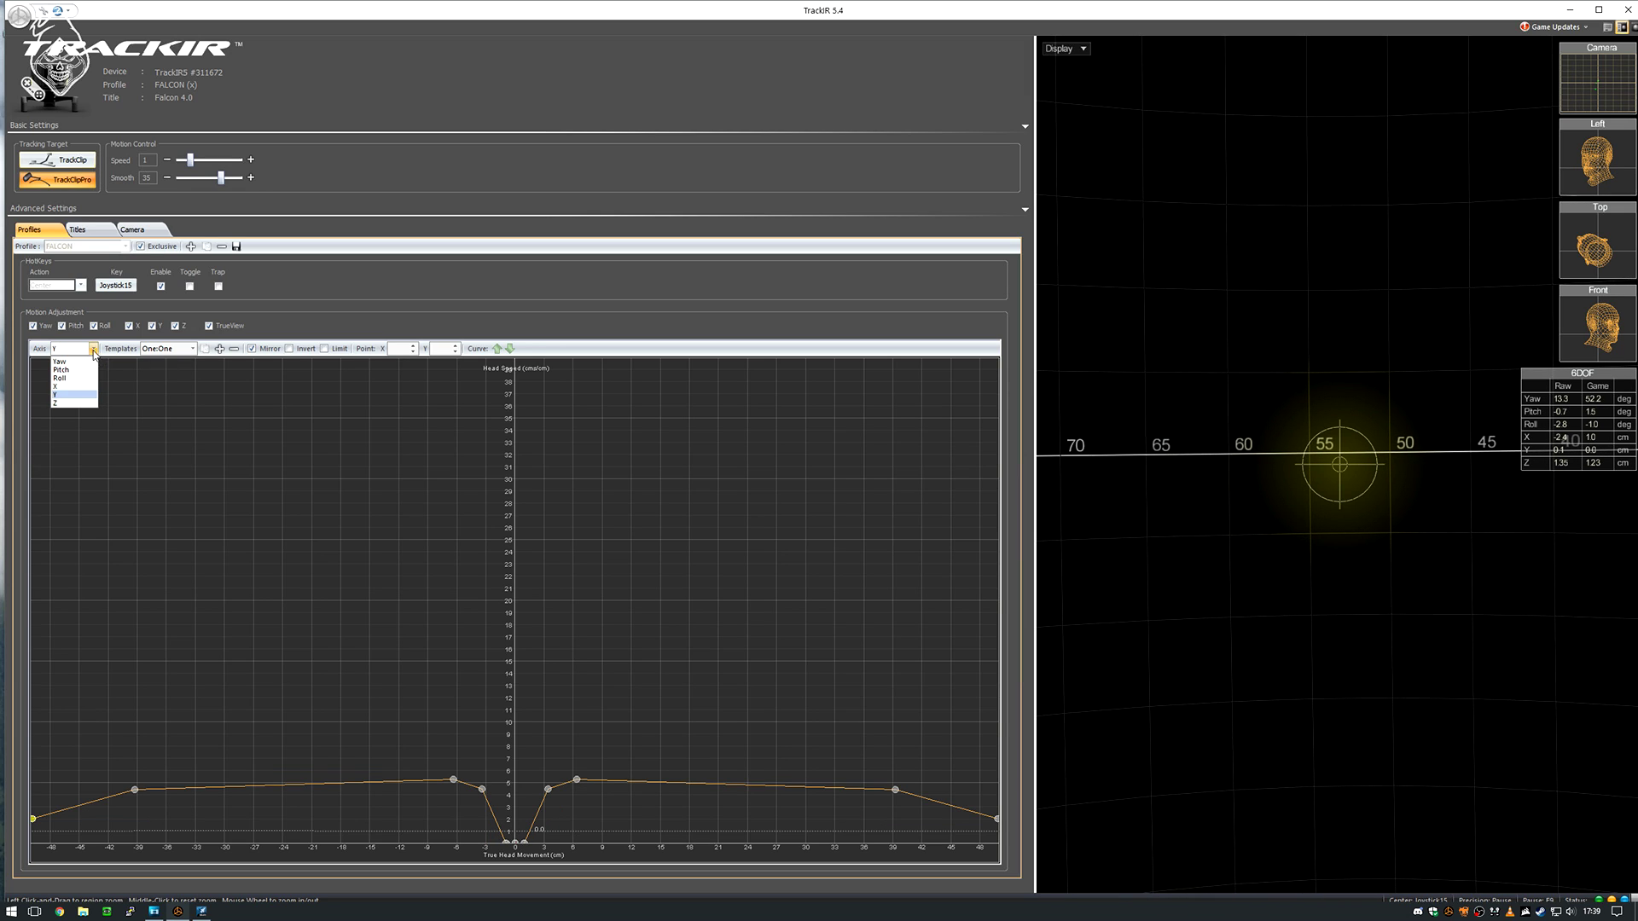
left_click(76, 404)
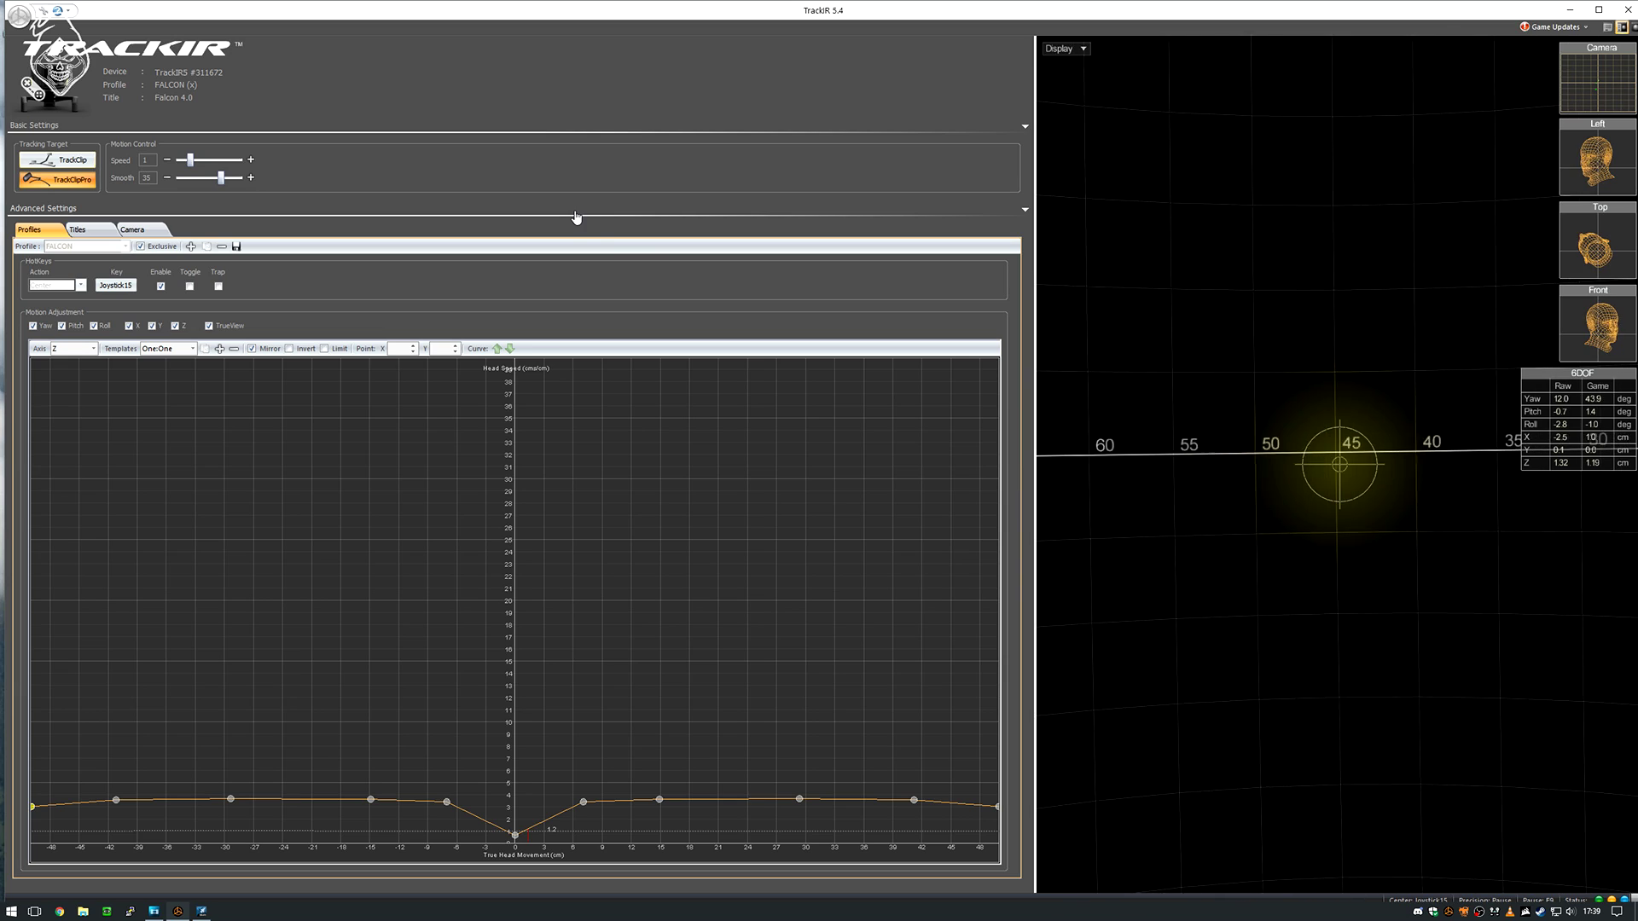
Step: Show the Camera settings: Status LEDs True, brightness 153, Precision video processing
left_click(132, 229)
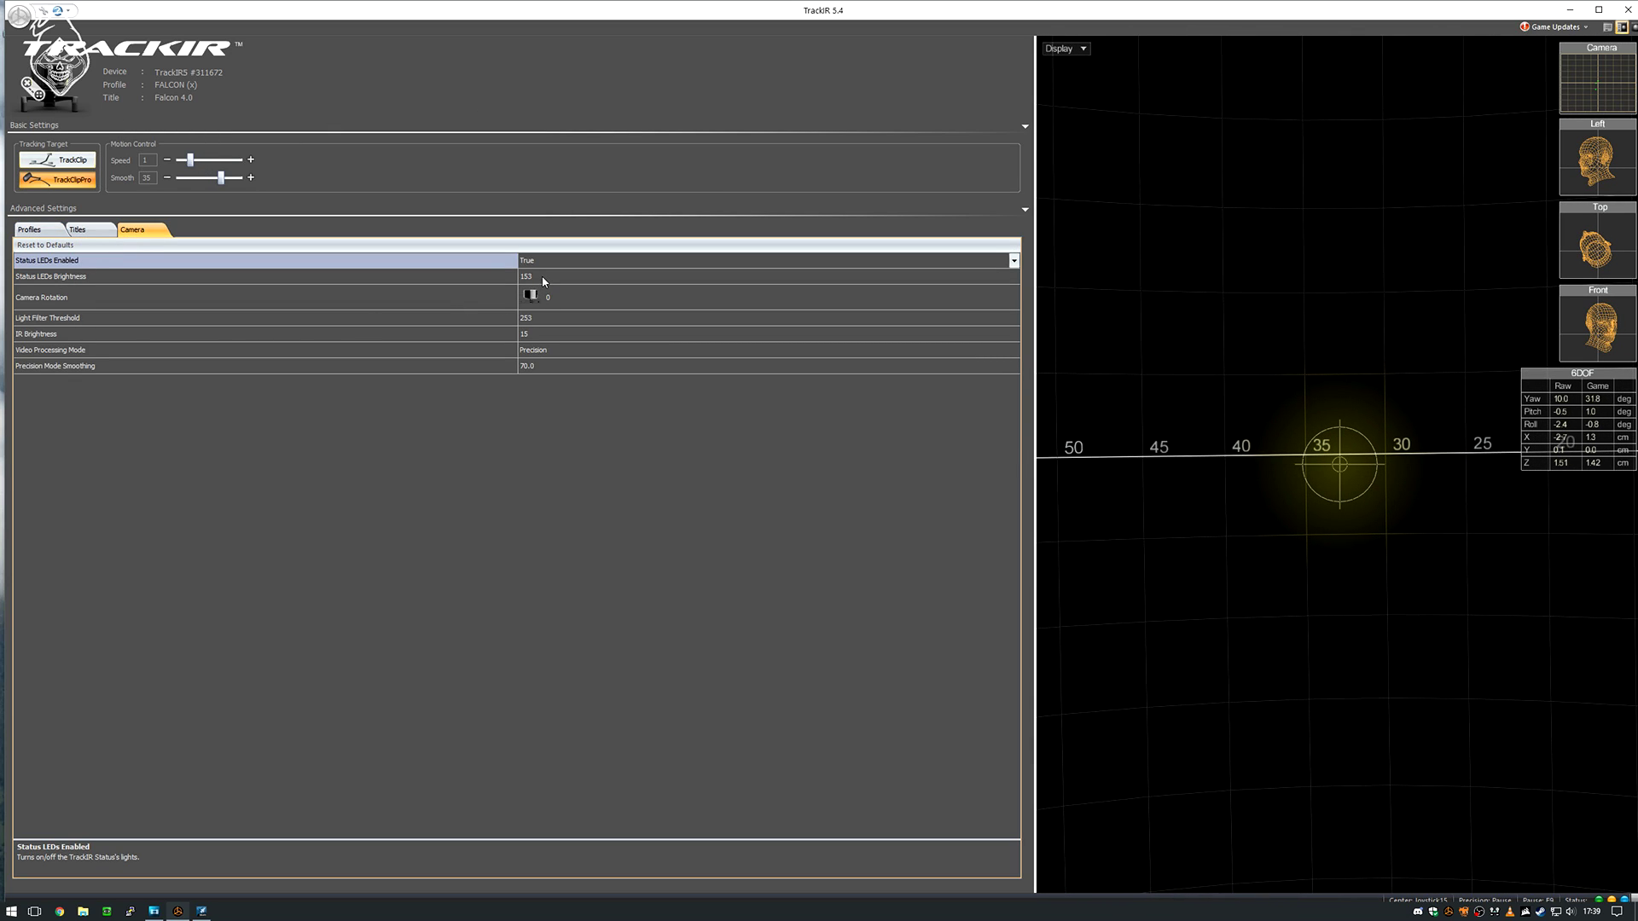